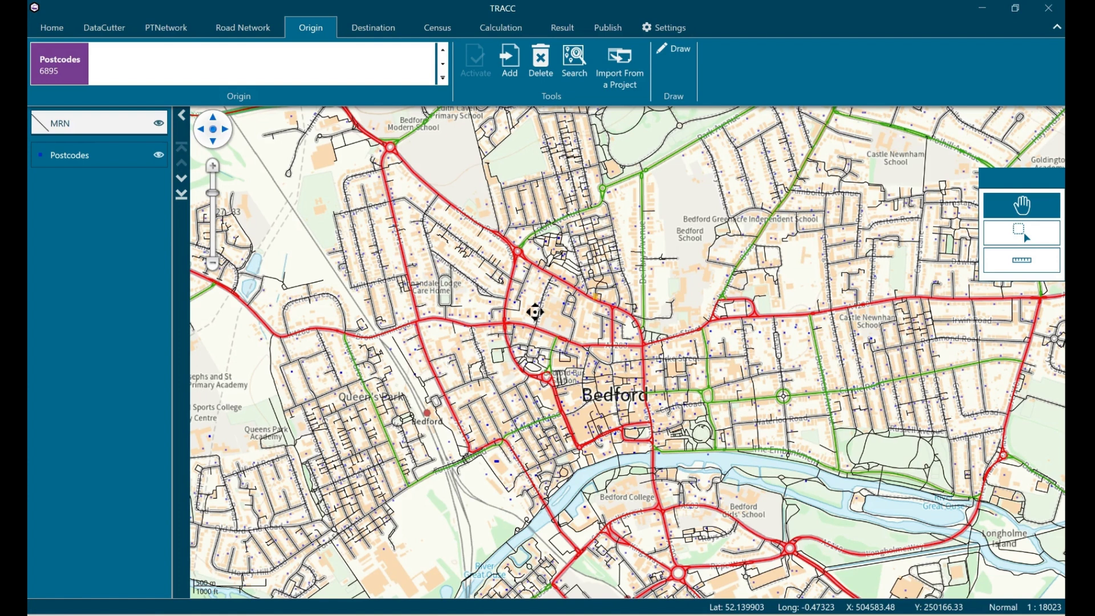
# - Add EV Chargers.shp from the Bedford folder as a destination dataset and name it EV chargers
pyautogui.click(381, 36)
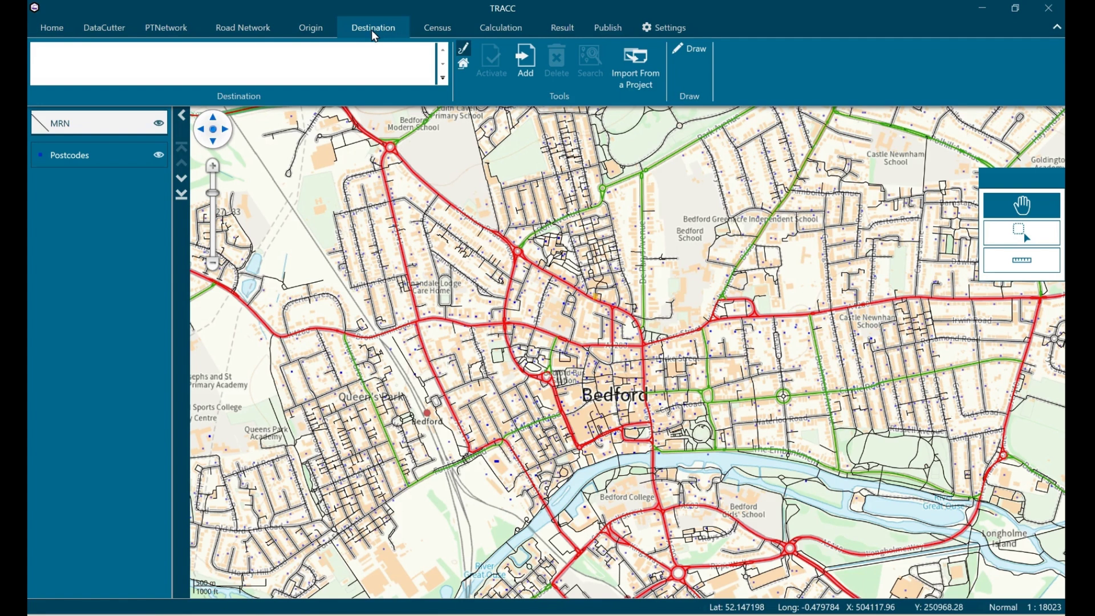
pyautogui.click(534, 72)
pyautogui.click(399, 244)
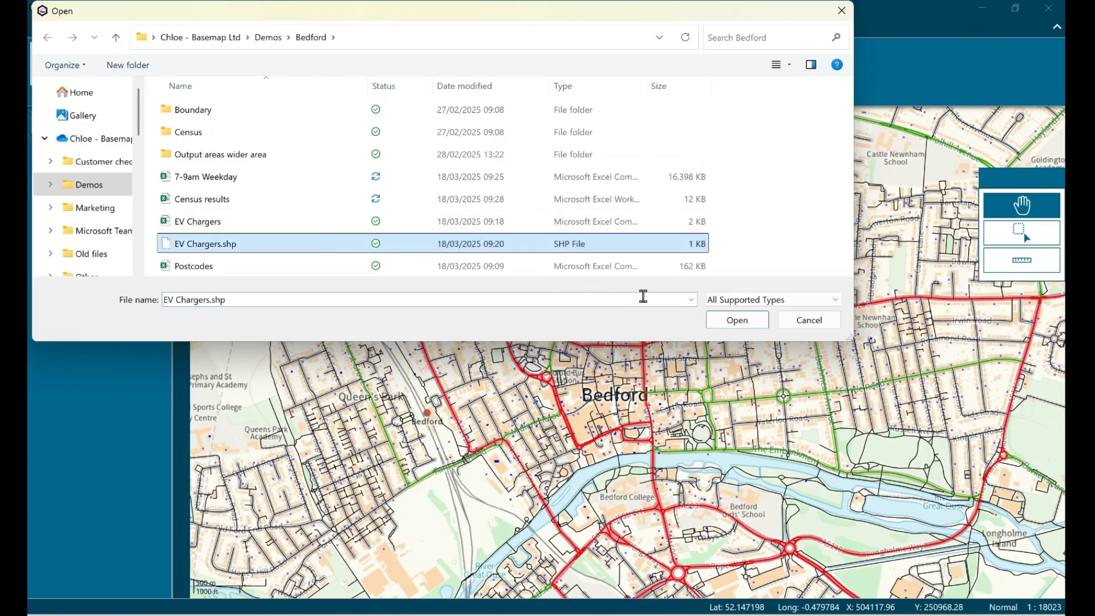
pyautogui.click(735, 322)
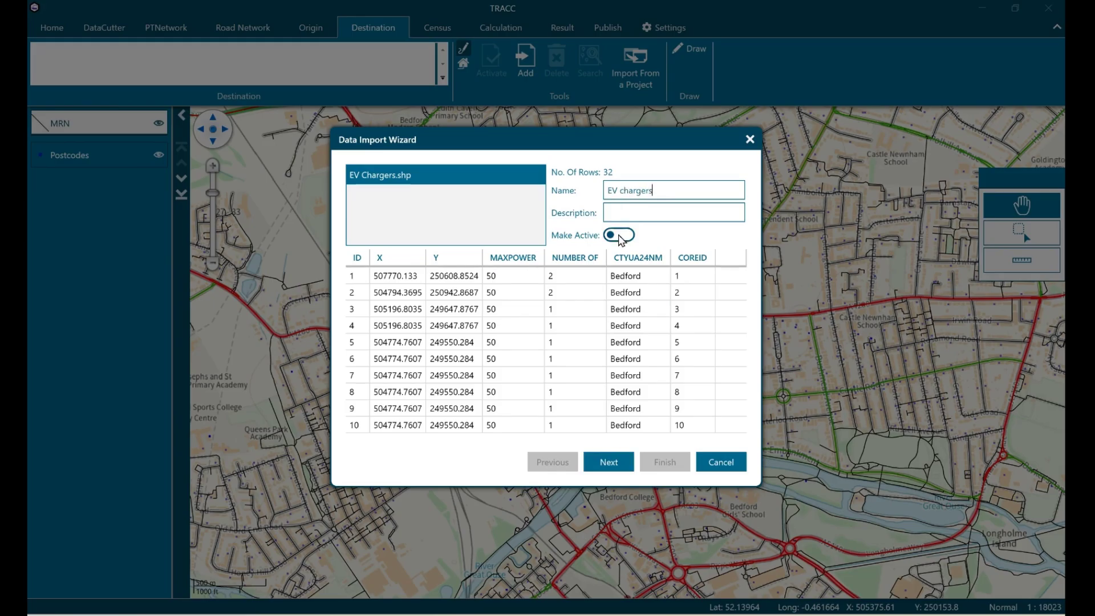
pyautogui.click(615, 461)
# - Map the destination name to ID and the description to Number of, assign a Hansen weight field, and finish the import
pyautogui.click(537, 174)
pyautogui.click(511, 212)
pyautogui.click(669, 177)
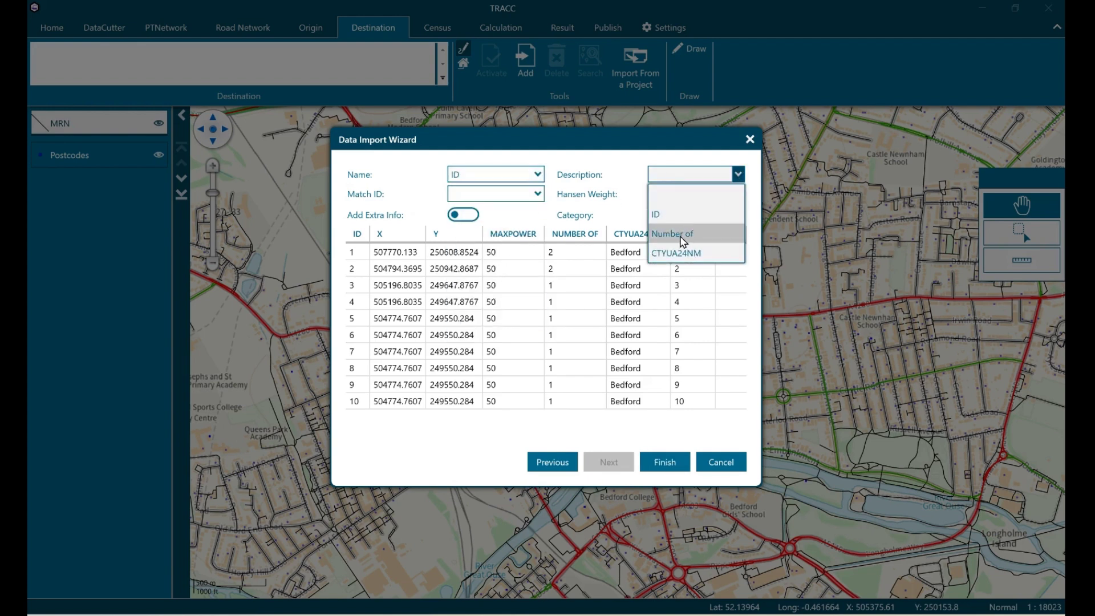
pyautogui.click(682, 238)
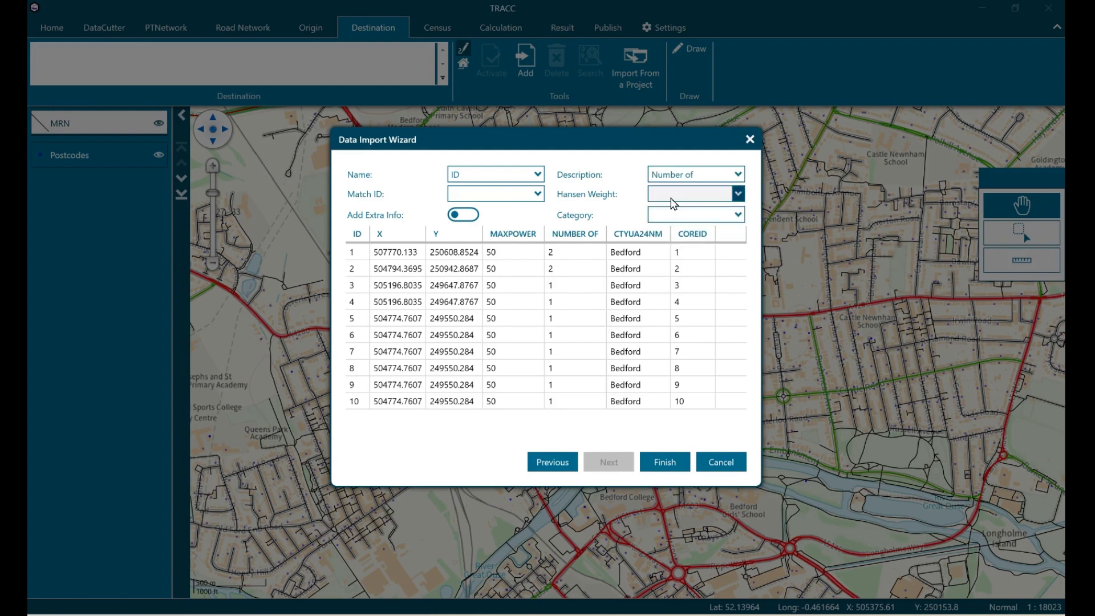
pyautogui.click(674, 205)
pyautogui.click(682, 270)
pyautogui.click(673, 465)
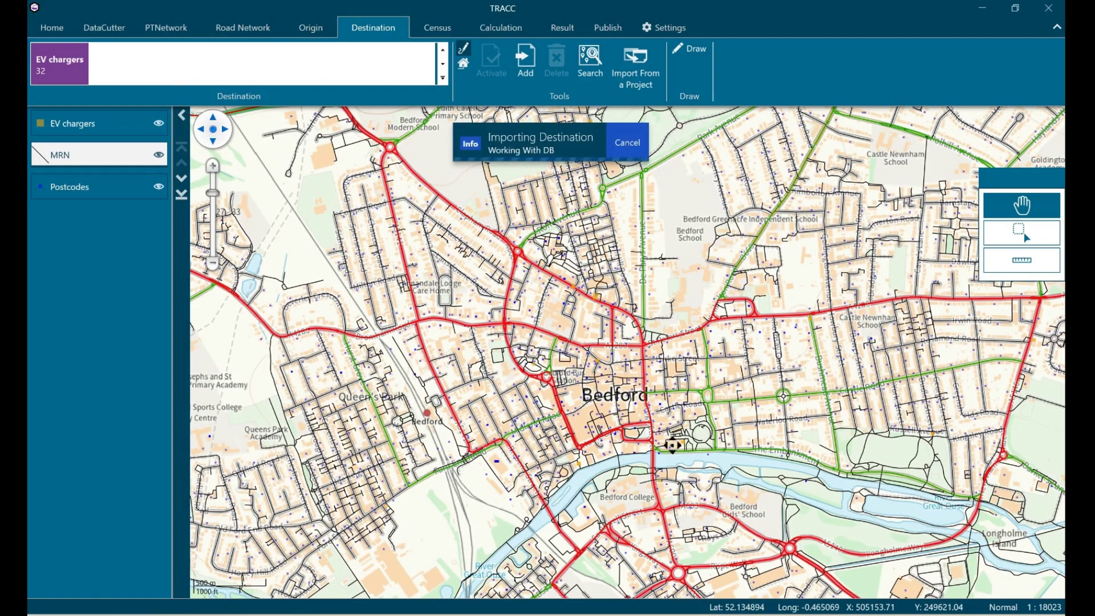
# - Start an Origin Destination calculation by car, keeping the Outbound direction and Fastest Path type
pyautogui.click(510, 31)
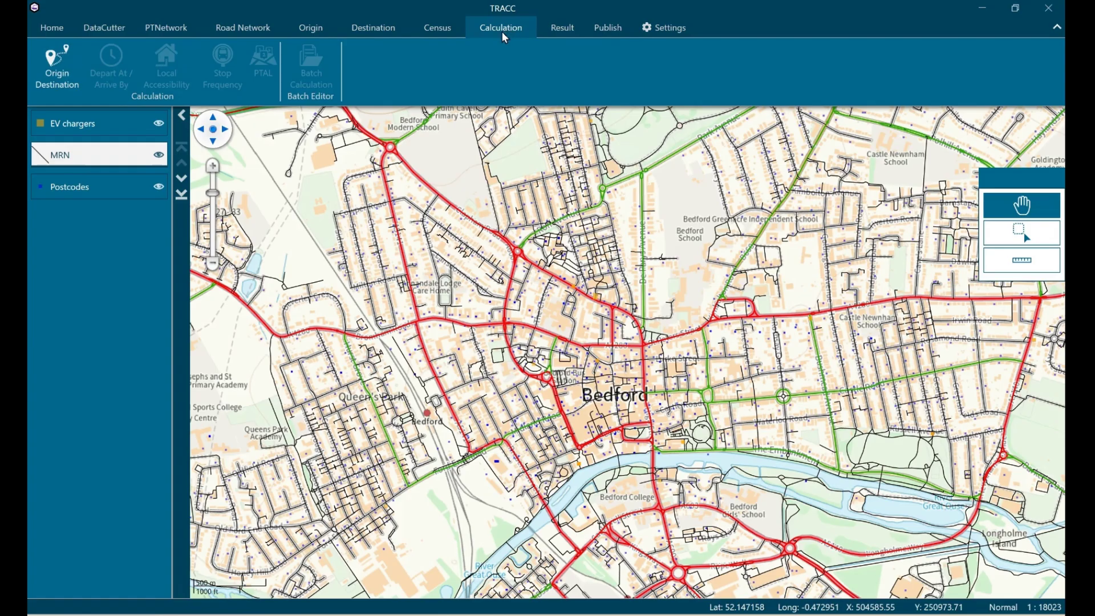
pyautogui.click(59, 63)
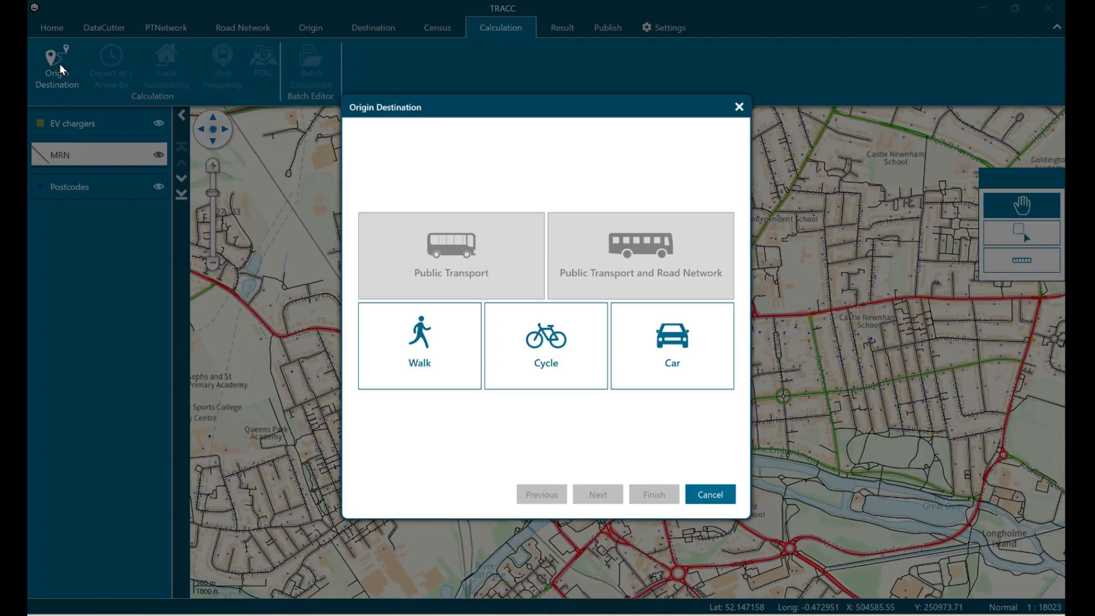
pyautogui.click(662, 374)
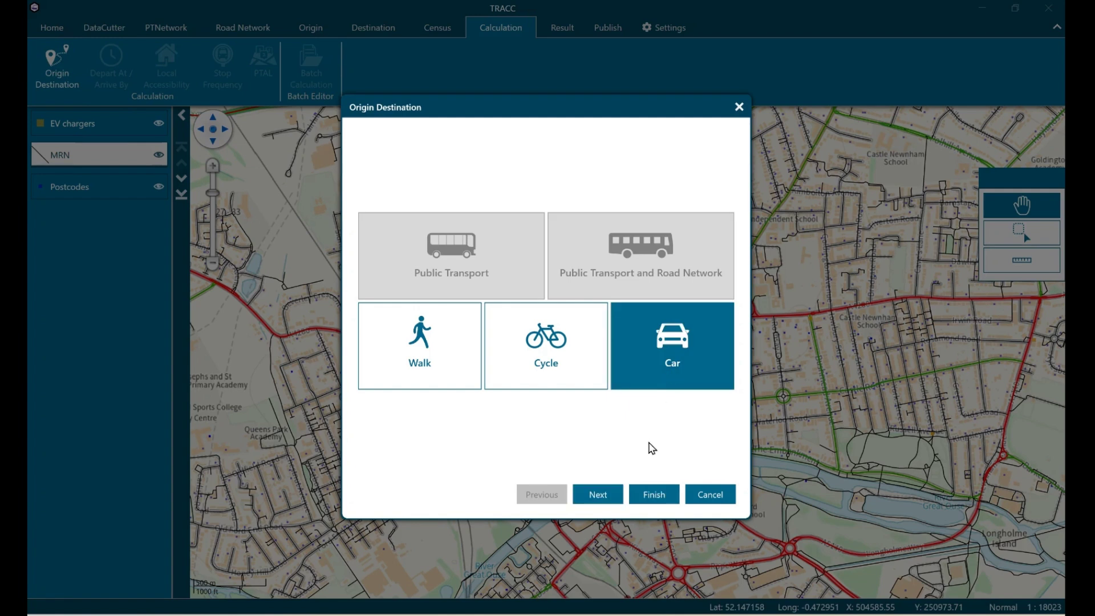
pyautogui.click(617, 503)
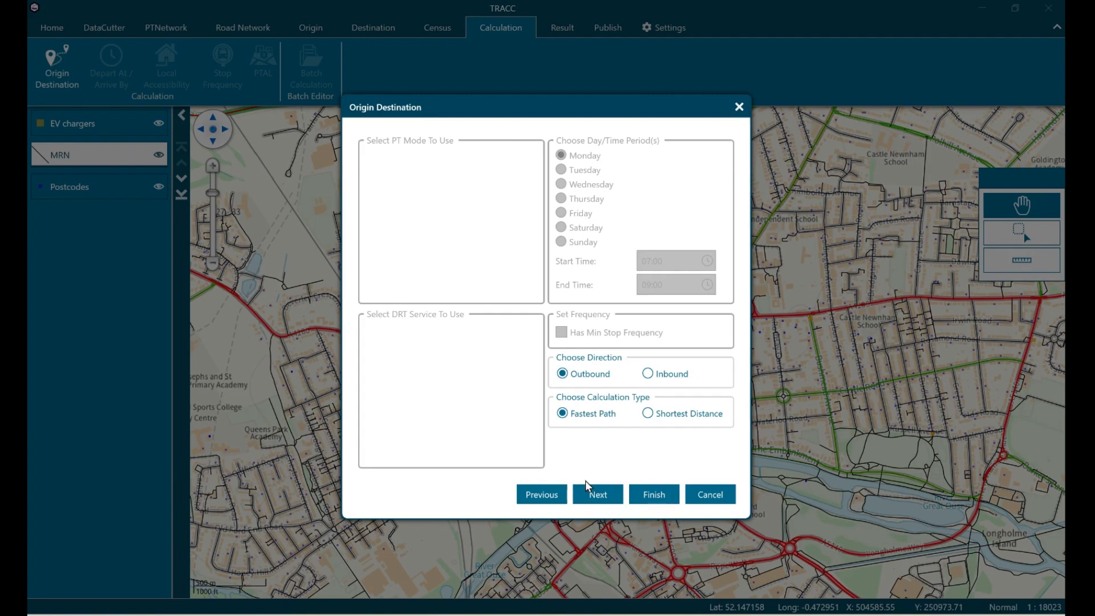
pyautogui.click(592, 493)
# - Limit the time catchment to 20 minutes and use the Mo-Fr 07:00-09:00 car speed column
pyautogui.click(547, 207)
pyautogui.doubleClick(631, 207)
pyautogui.write('20')
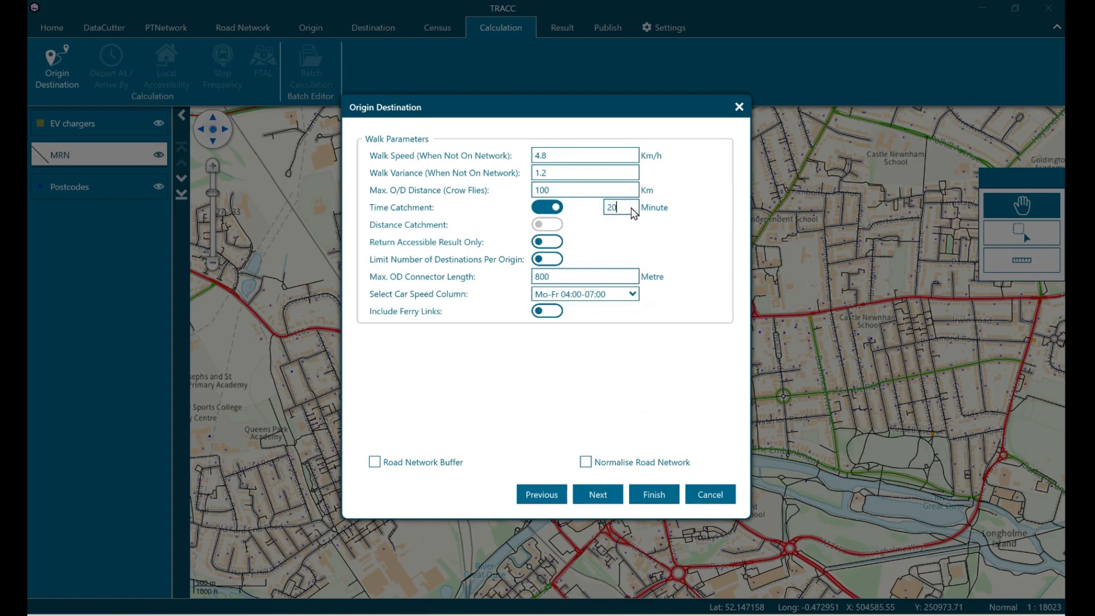
pyautogui.click(598, 294)
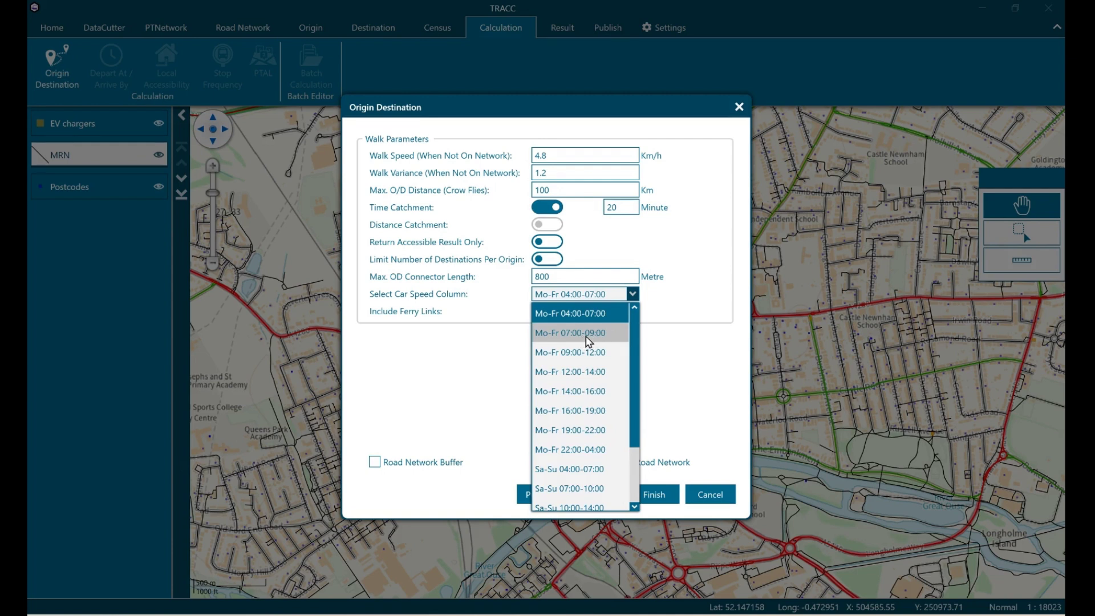
pyautogui.click(587, 334)
pyautogui.click(598, 495)
# - Name the calculation 7-9am Weekday and run it
pyautogui.doubleClick(536, 283)
pyautogui.write('7-9am Weekday')
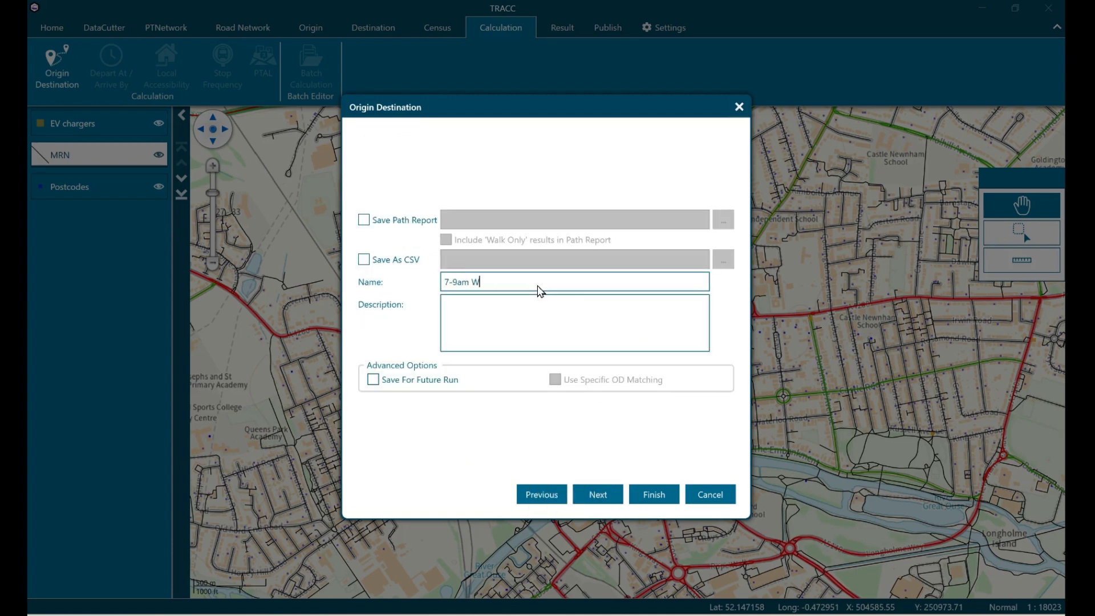
pyautogui.click(654, 496)
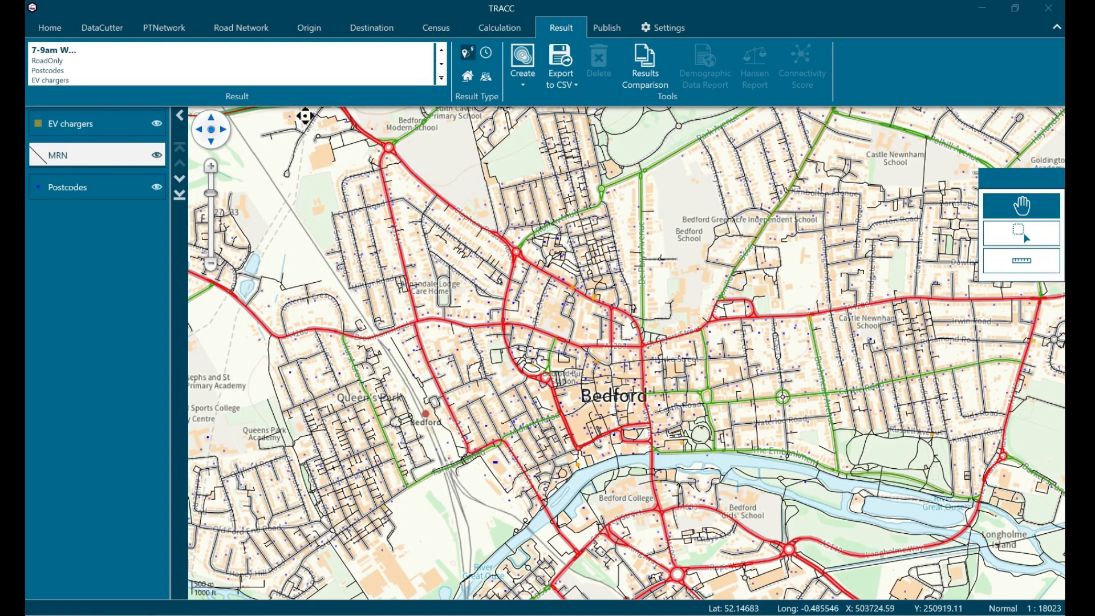
# - Display the 7-9am Weekday result as a thematic map with 4 ranges
pyautogui.doubleClick(53, 71)
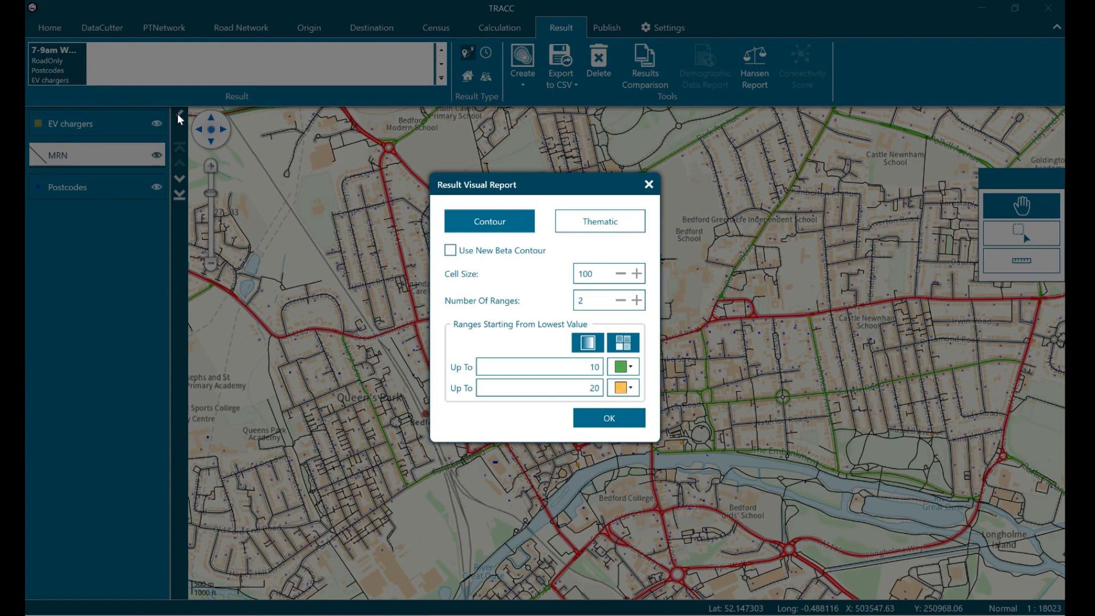
pyautogui.click(613, 231)
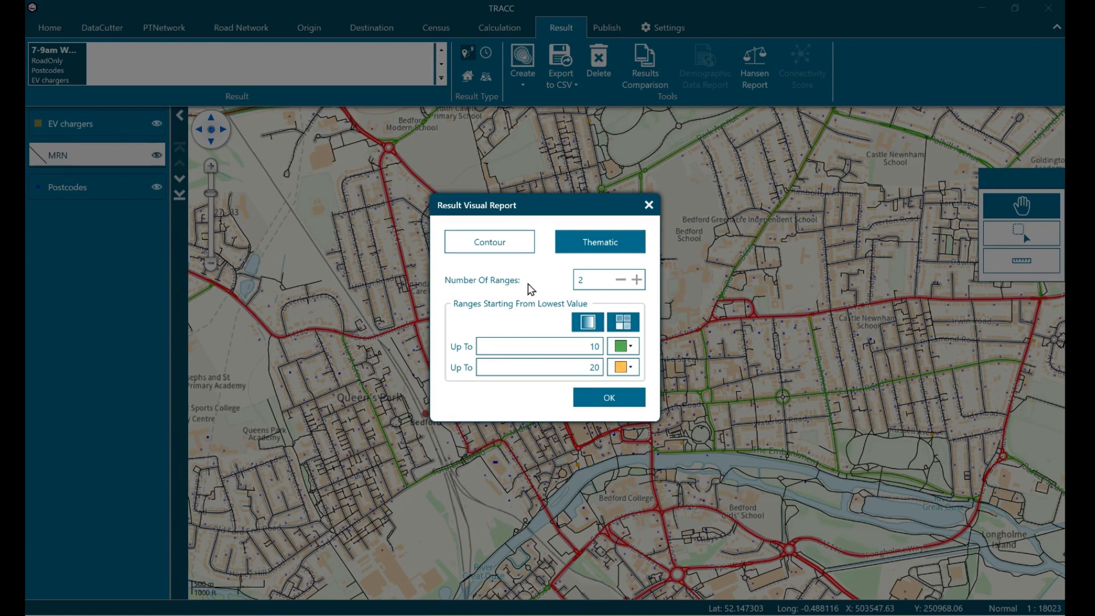
pyautogui.click(636, 279)
pyautogui.click(637, 269)
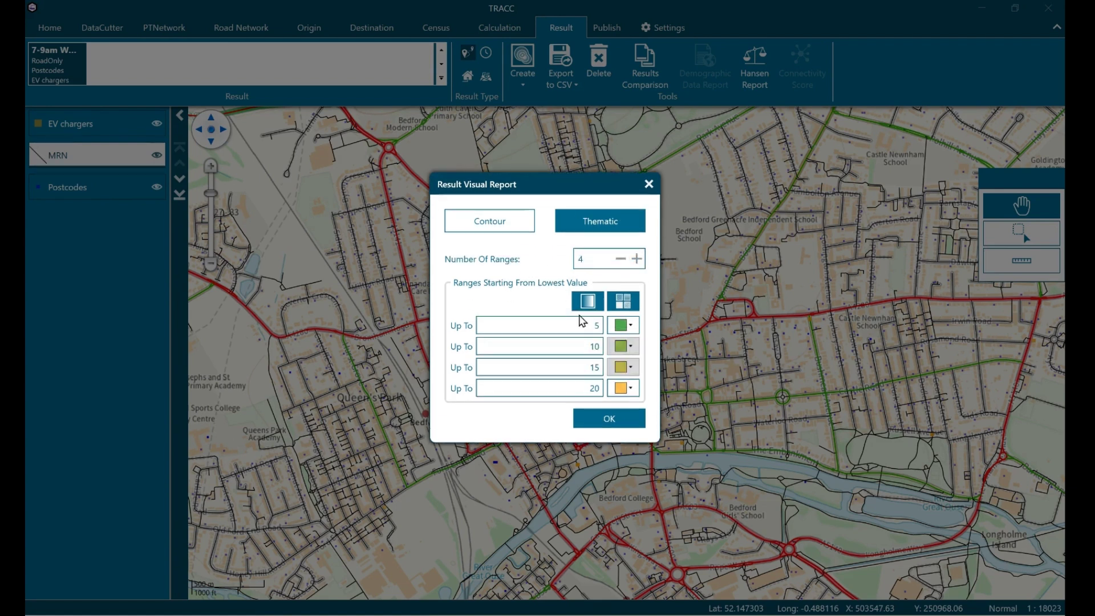
pyautogui.click(607, 417)
pyautogui.rightClick(74, 125)
pyautogui.click(116, 230)
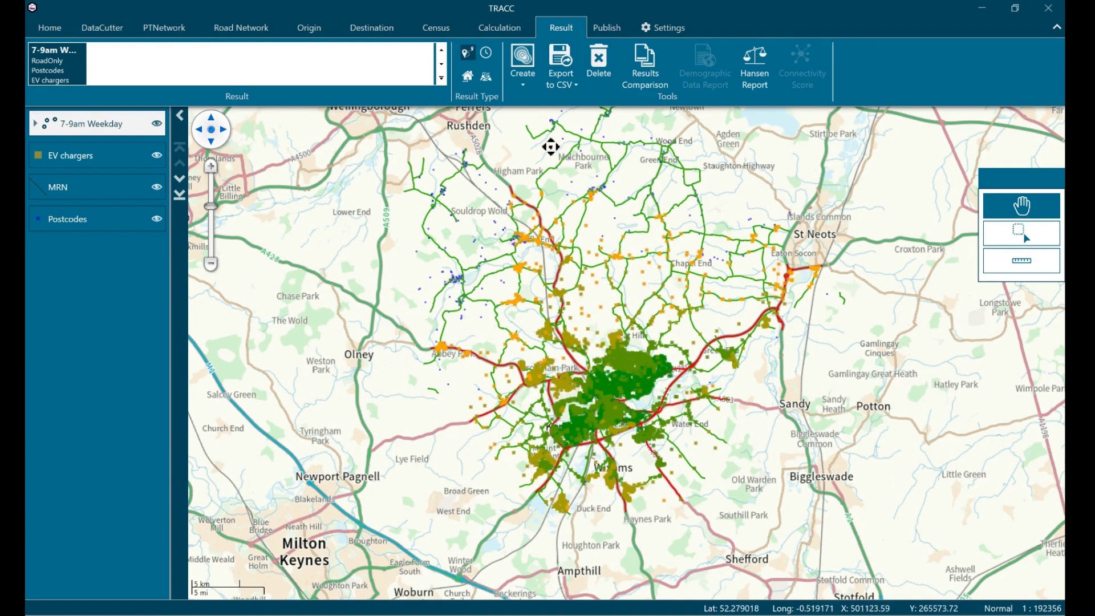
# - Start a Thematic/Contour Per Destination map, search for destinations with description 2, and select all of the matches
pyautogui.click(523, 83)
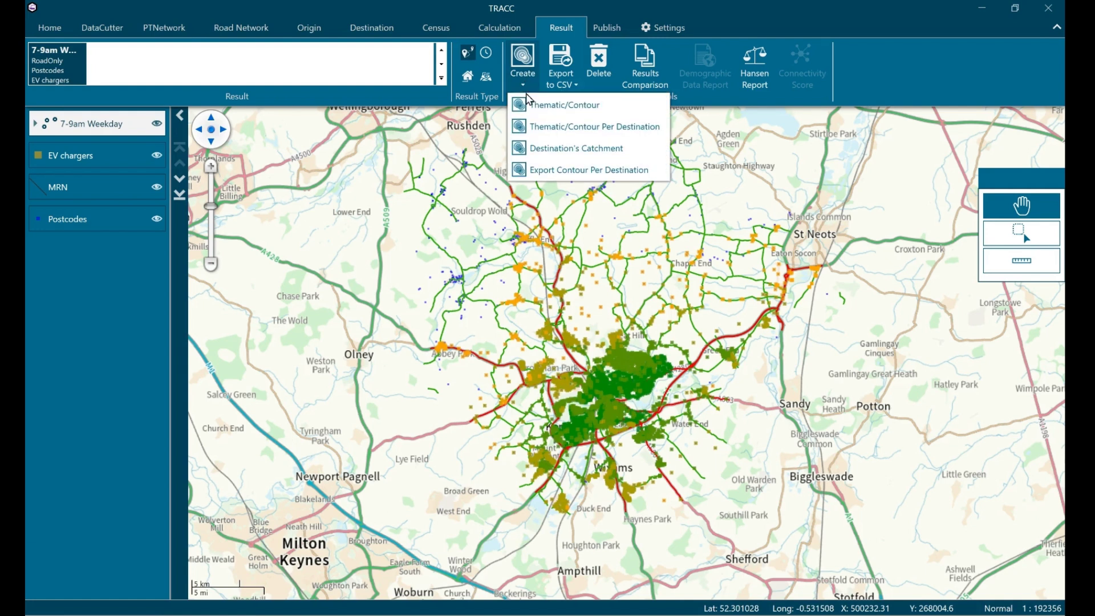
pyautogui.click(549, 128)
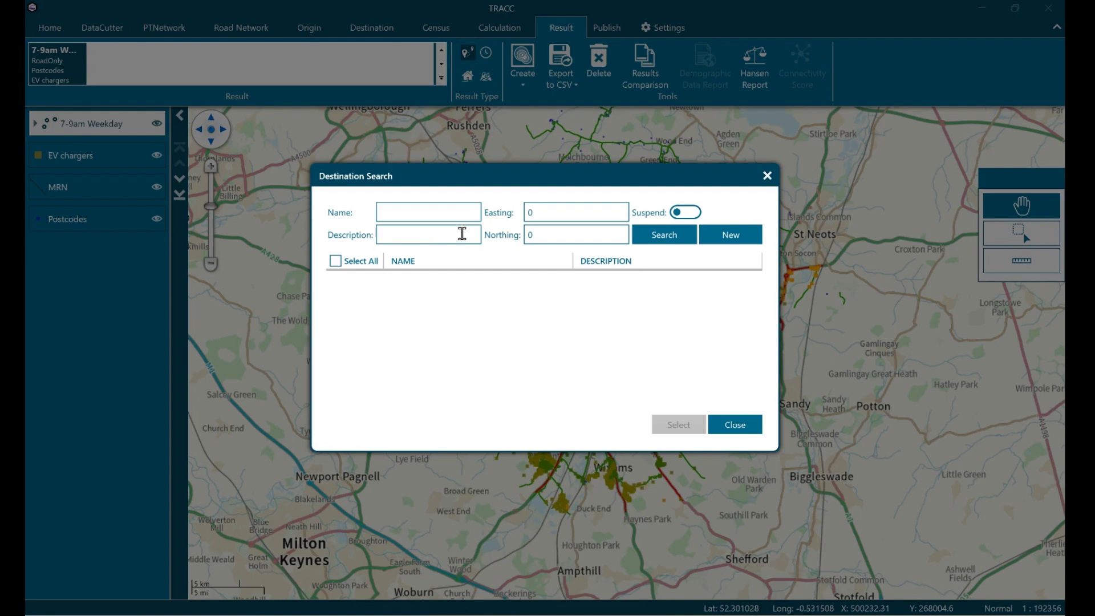
pyautogui.write('2')
pyautogui.click(660, 243)
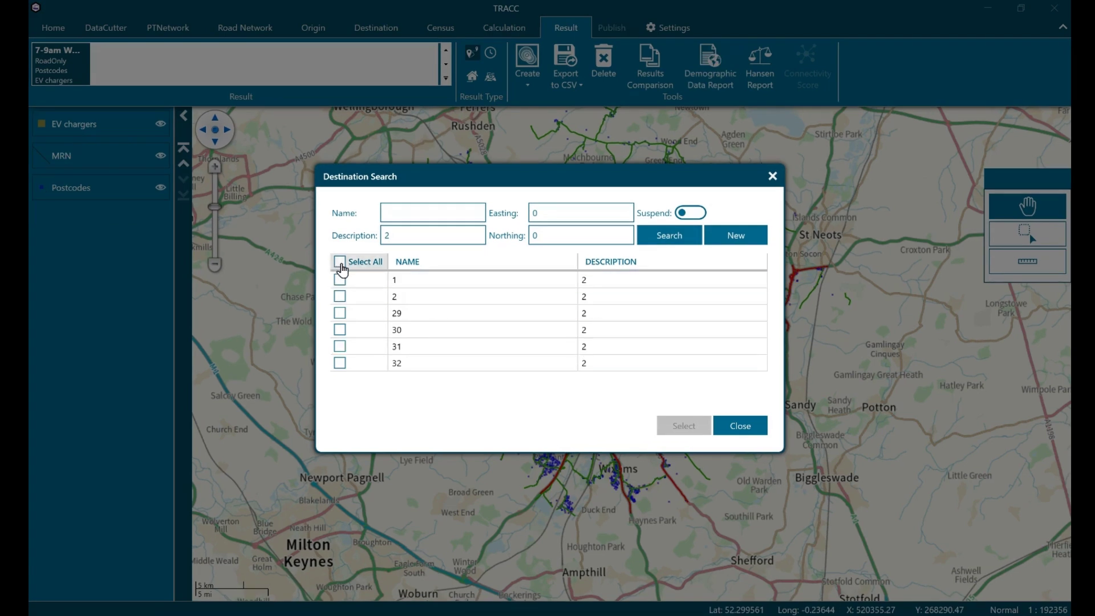
pyautogui.click(342, 265)
pyautogui.click(683, 426)
# - Increase the number of ranges and create a thematic map for the selected destinations
pyautogui.click(642, 294)
pyautogui.click(643, 291)
pyautogui.click(627, 218)
pyautogui.click(630, 419)
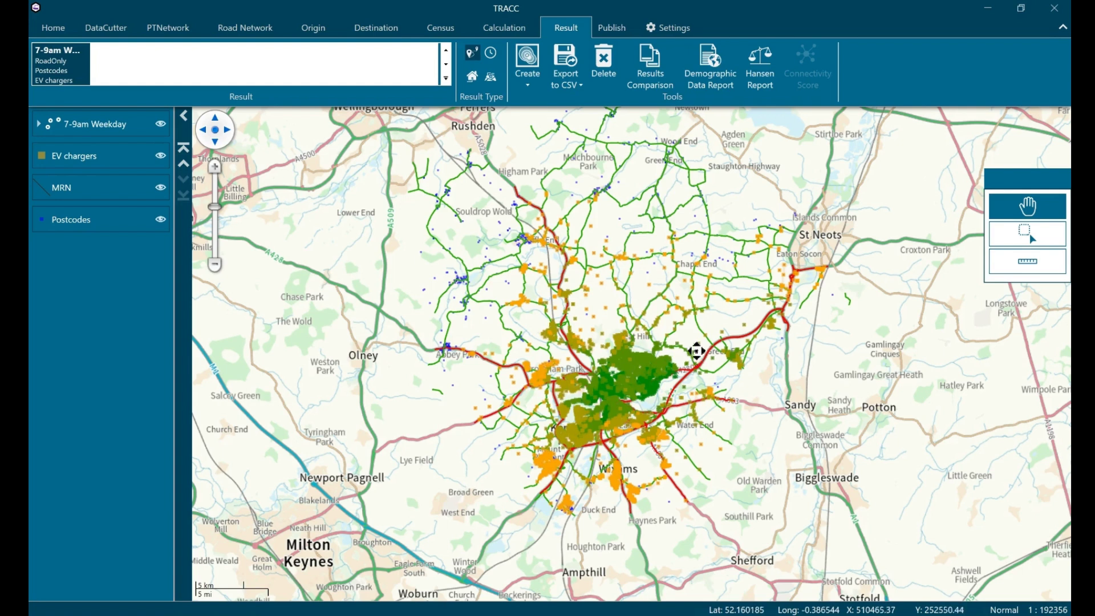
# - Export the 7-9am Weekday result to CSV with the closest destinations for each origin
pyautogui.click(569, 70)
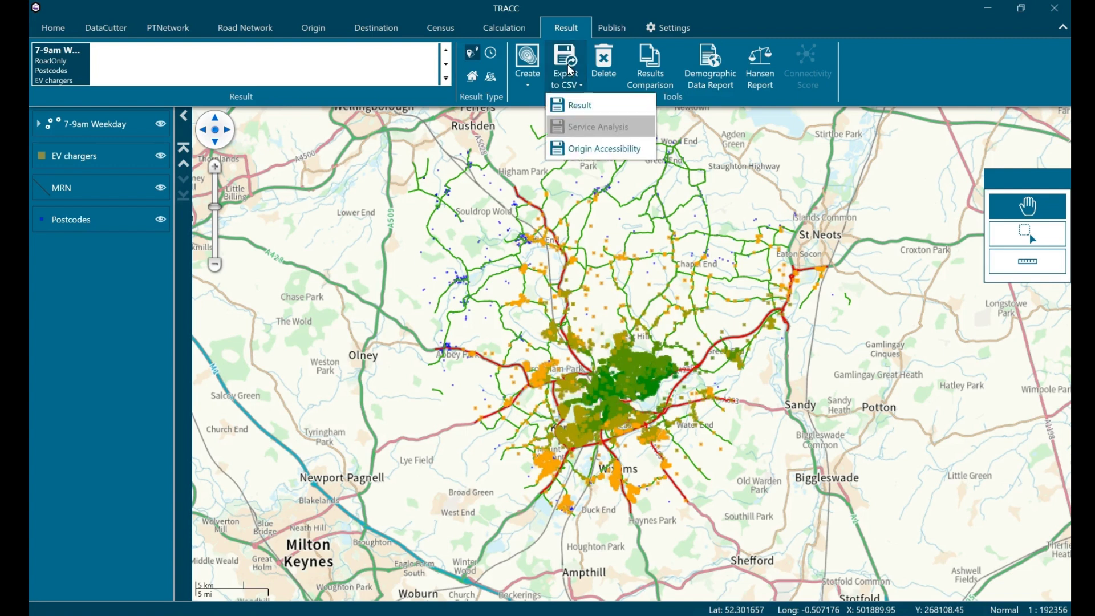
pyautogui.click(588, 112)
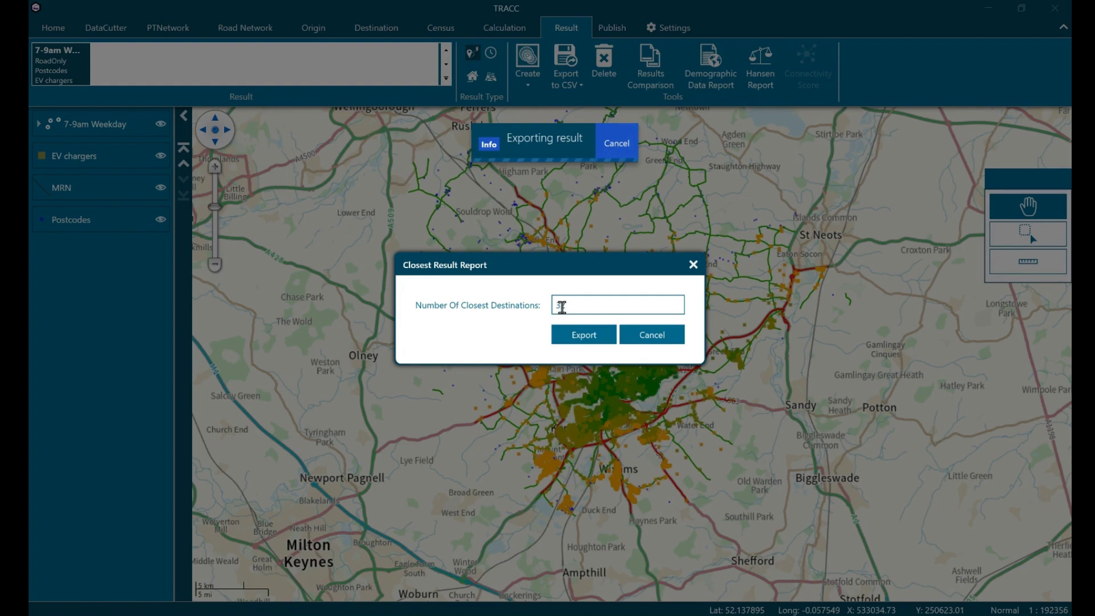
pyautogui.click(586, 338)
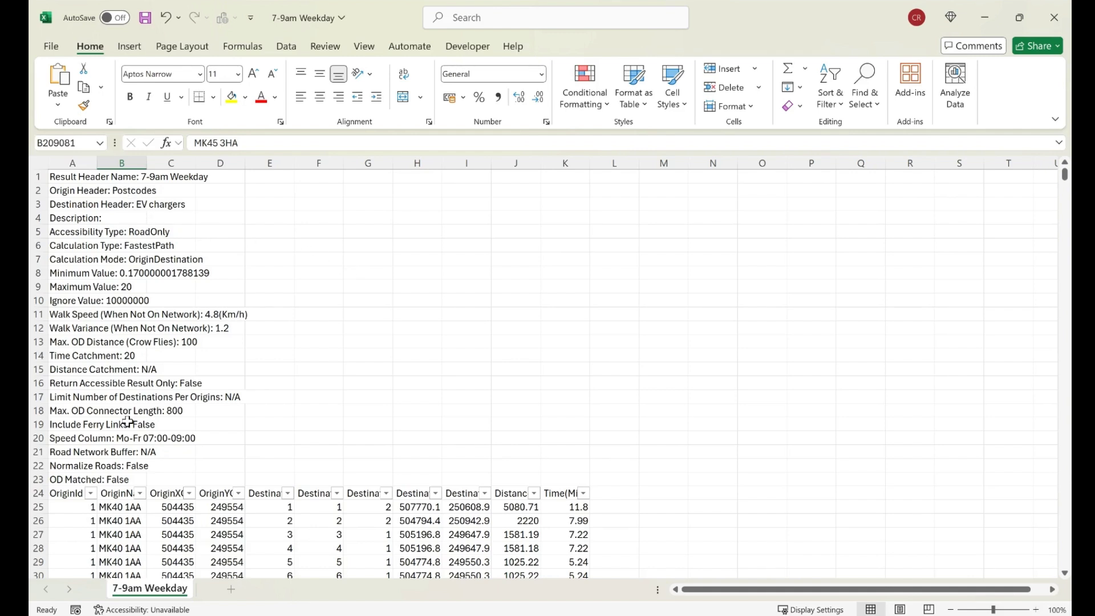
# - Examine the origin postcodes, destination IDs, distances and travel times in the exported 7-9am Weekday spreadsheet
pyautogui.scroll(-6, 128, 422)
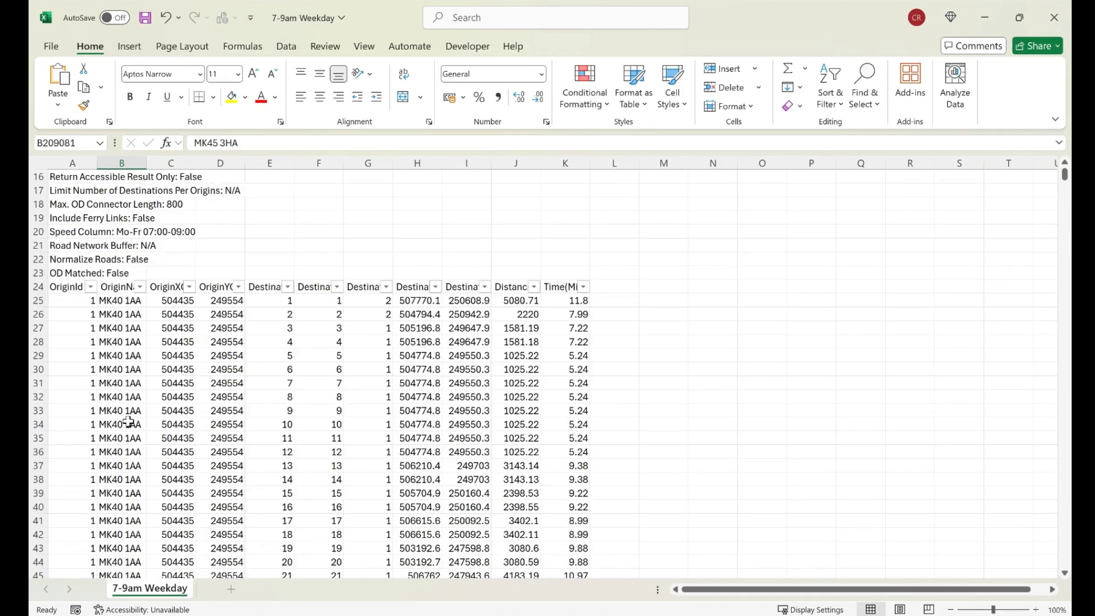
pyautogui.click(68, 311)
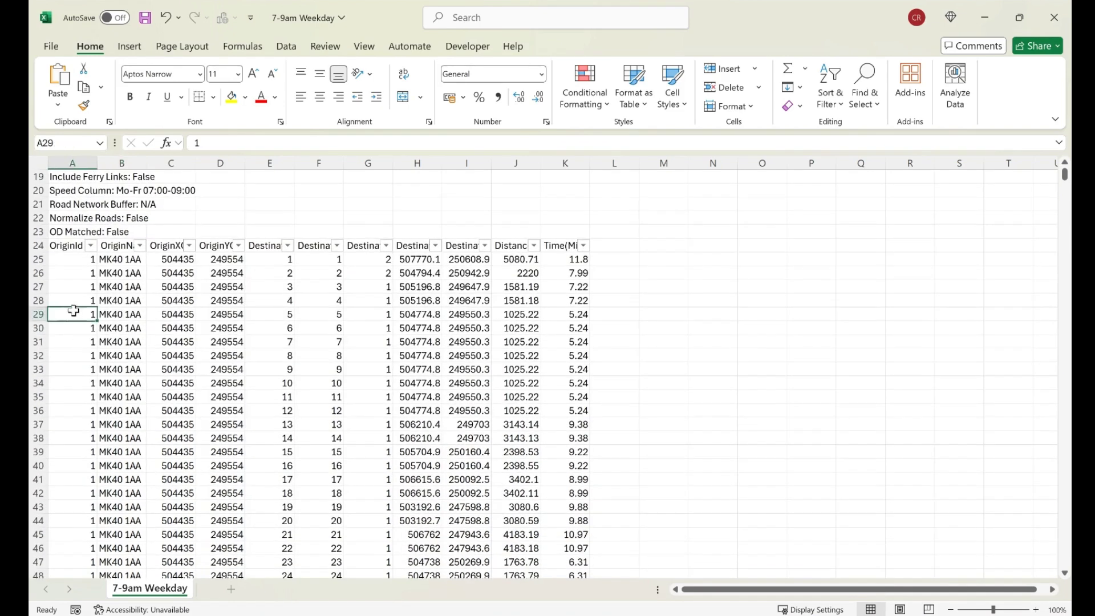
pyautogui.click(302, 318)
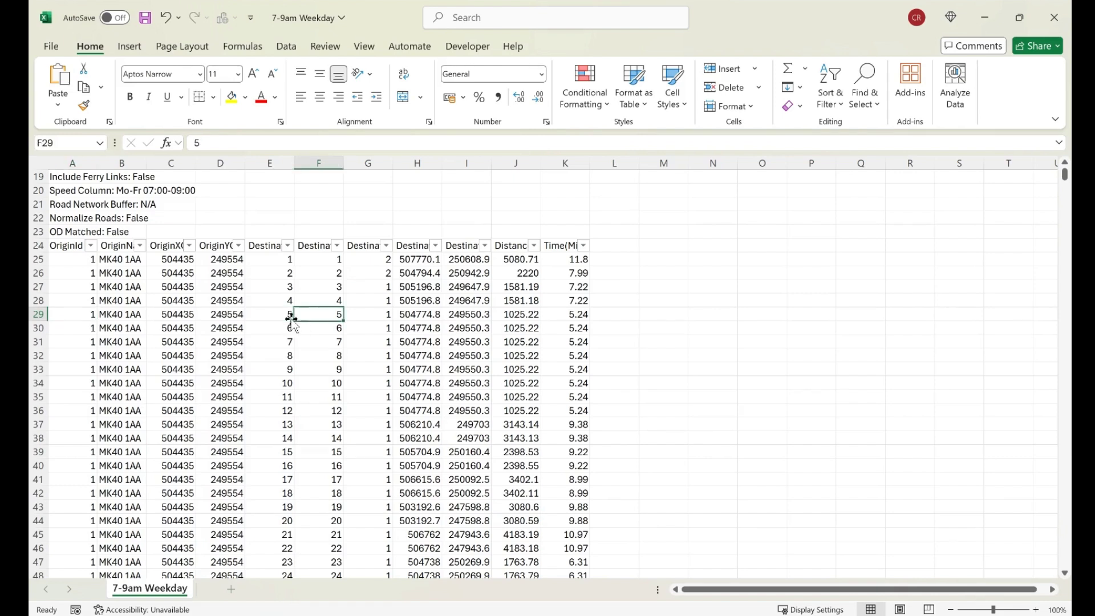
pyautogui.moveTo(113, 264); pyautogui.dragTo(126, 342)
pyautogui.moveTo(271, 261); pyautogui.dragTo(285, 565)
pyautogui.click(576, 535)
pyautogui.moveTo(1065, 174); pyautogui.dragTo(1065, 188)
pyautogui.moveTo(1070, 408); pyautogui.dragTo(1042, 445)
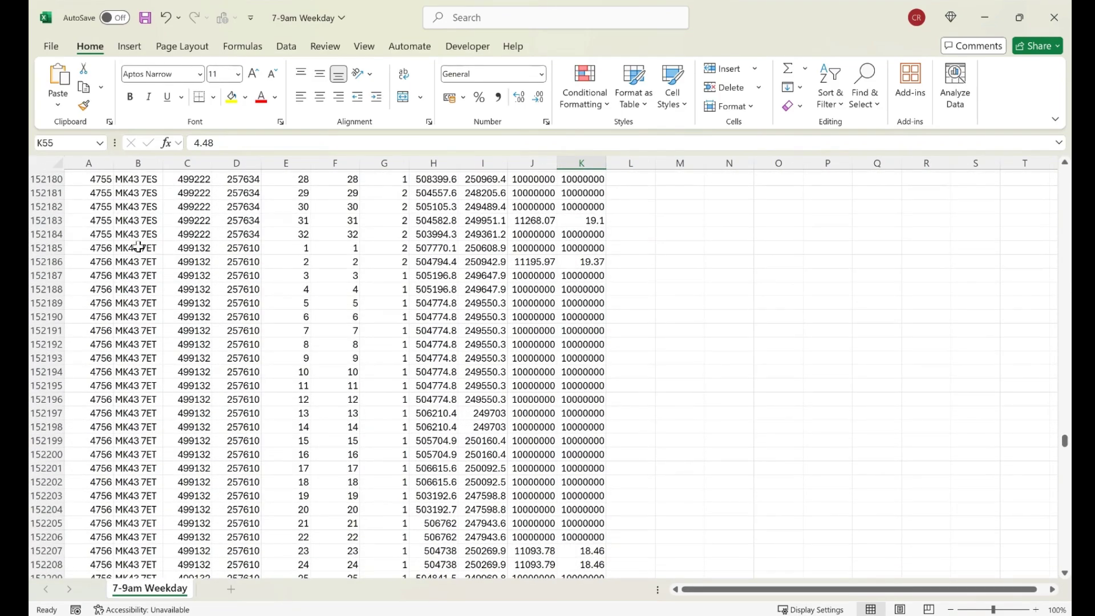
pyautogui.click(149, 246)
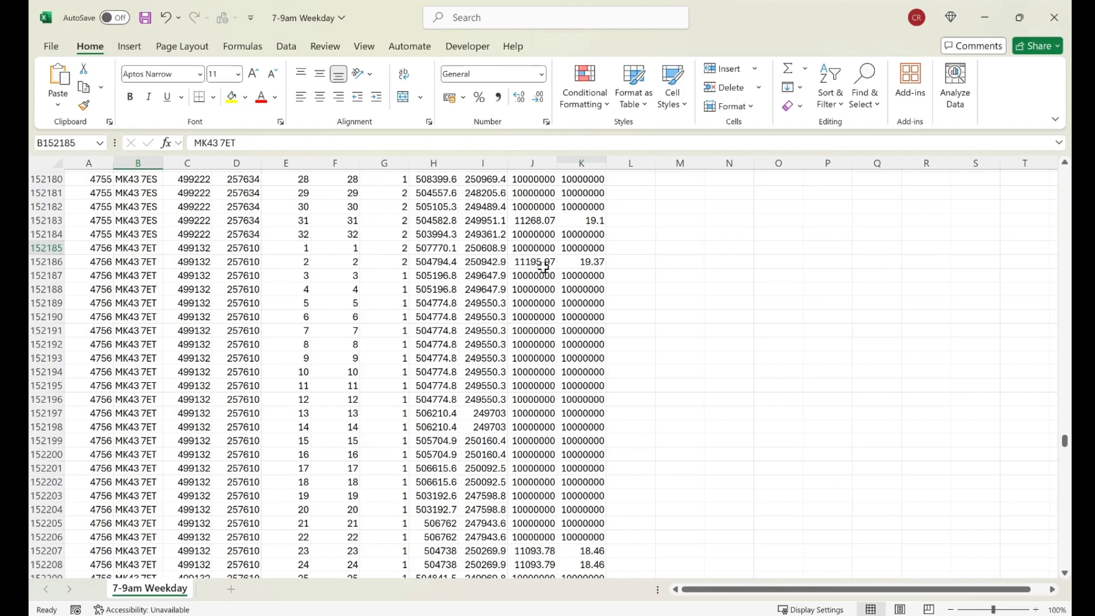
# - Switch back to TRACC and activate the 2021 Census dataset on the map
pyautogui.hotkey('alt', 'Tab')
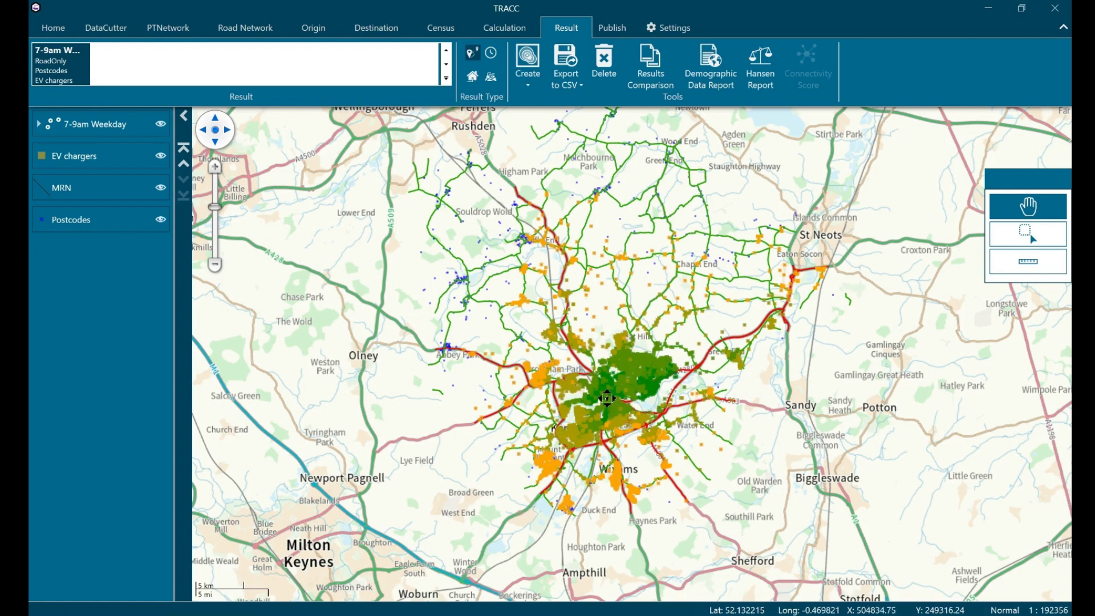
pyautogui.click(440, 37)
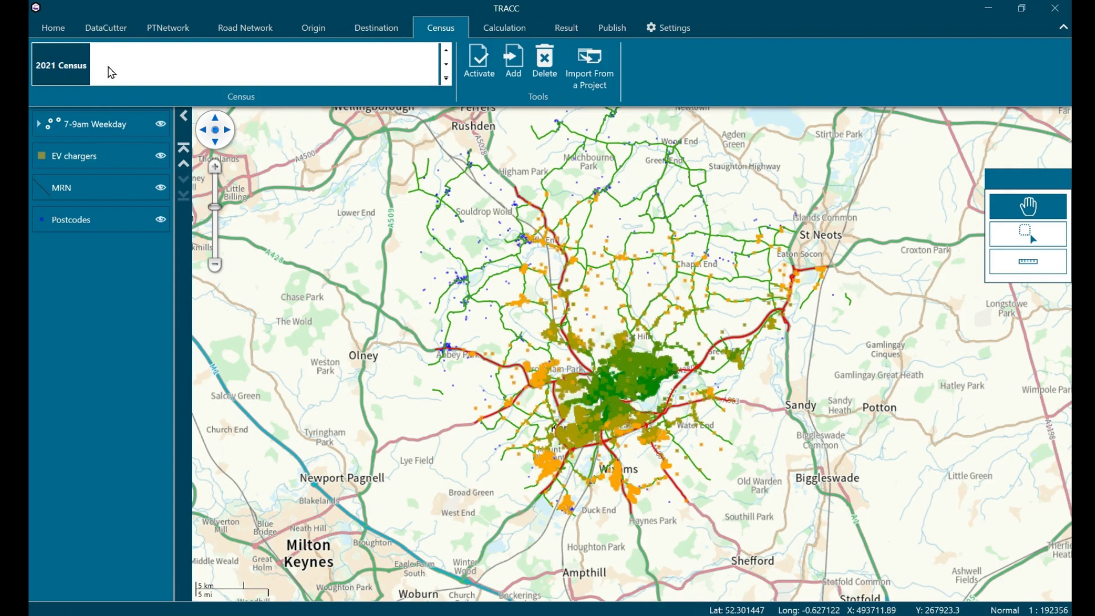
pyautogui.doubleClick(71, 75)
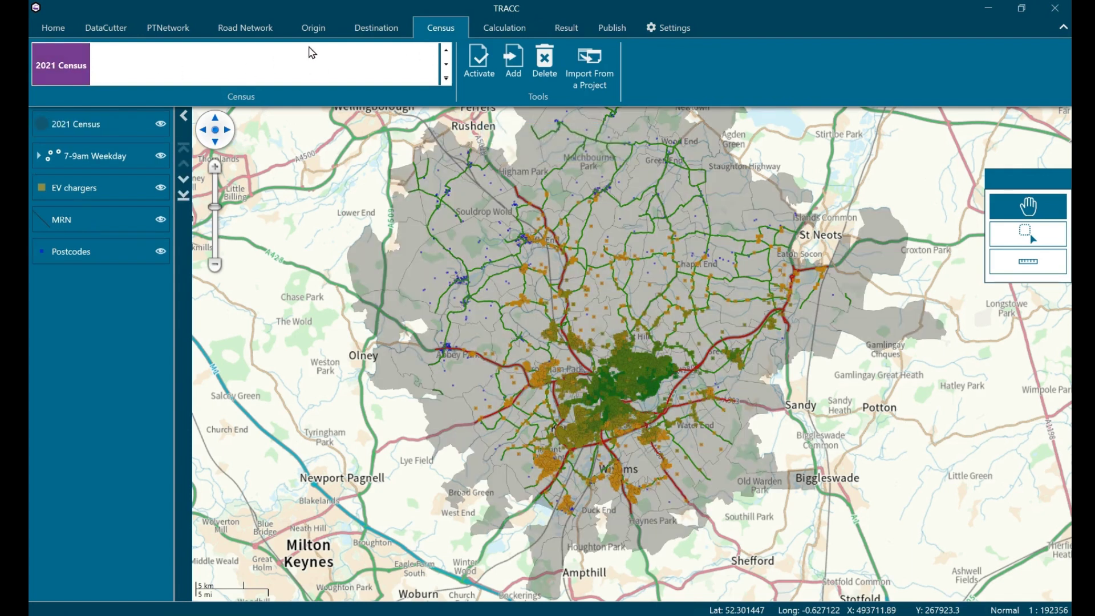
# - Start a Demographic Data Report for the 7-9am Weekday result, including the residence type and number of cars or vans totals
pyautogui.click(564, 30)
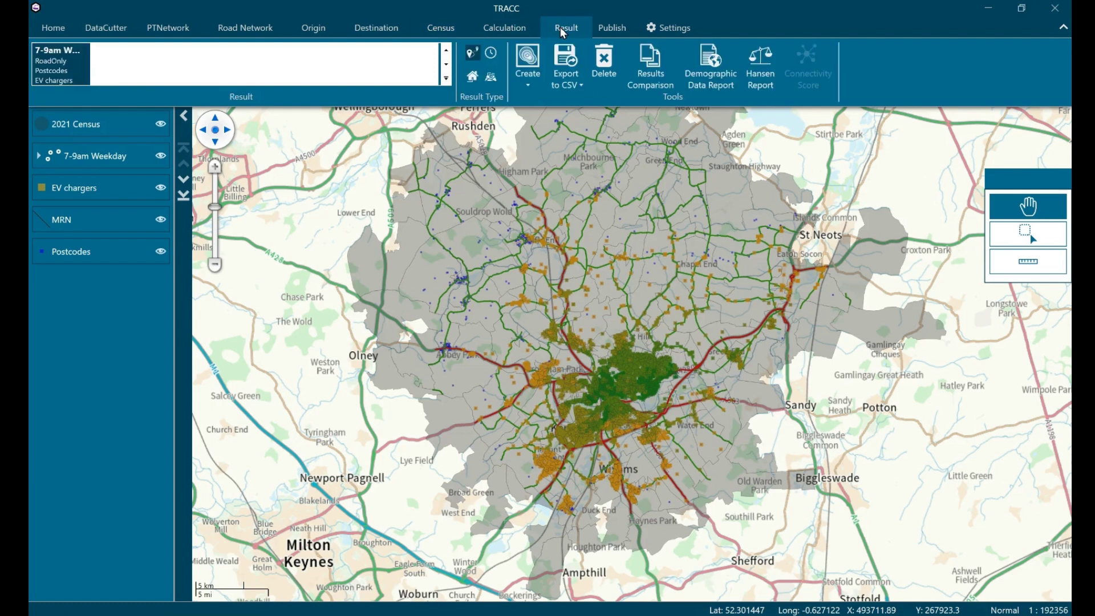
pyautogui.click(721, 84)
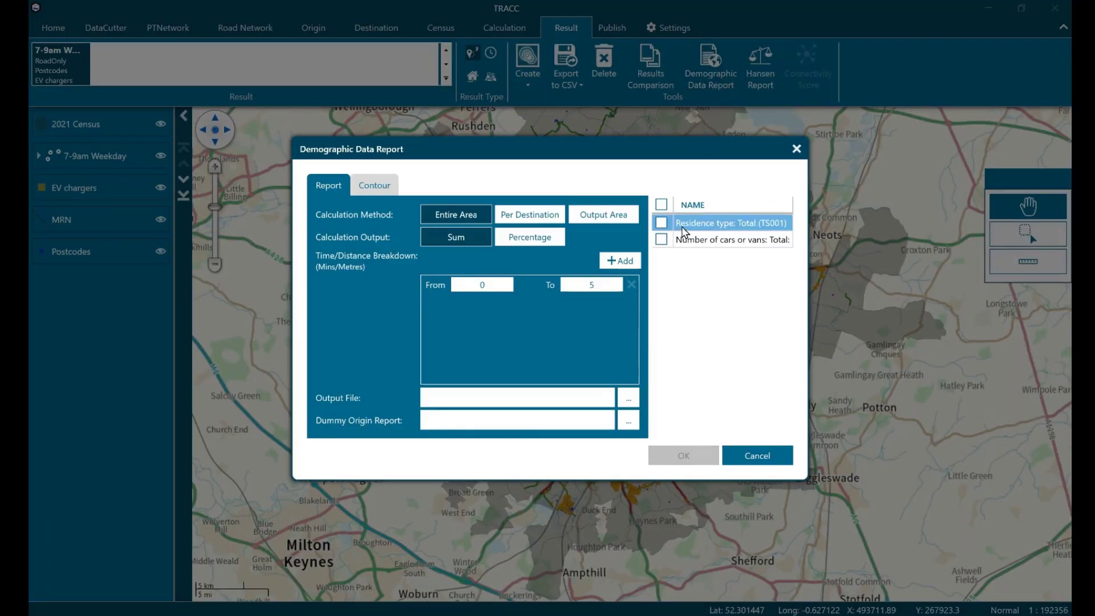
pyautogui.click(662, 222)
pyautogui.click(661, 239)
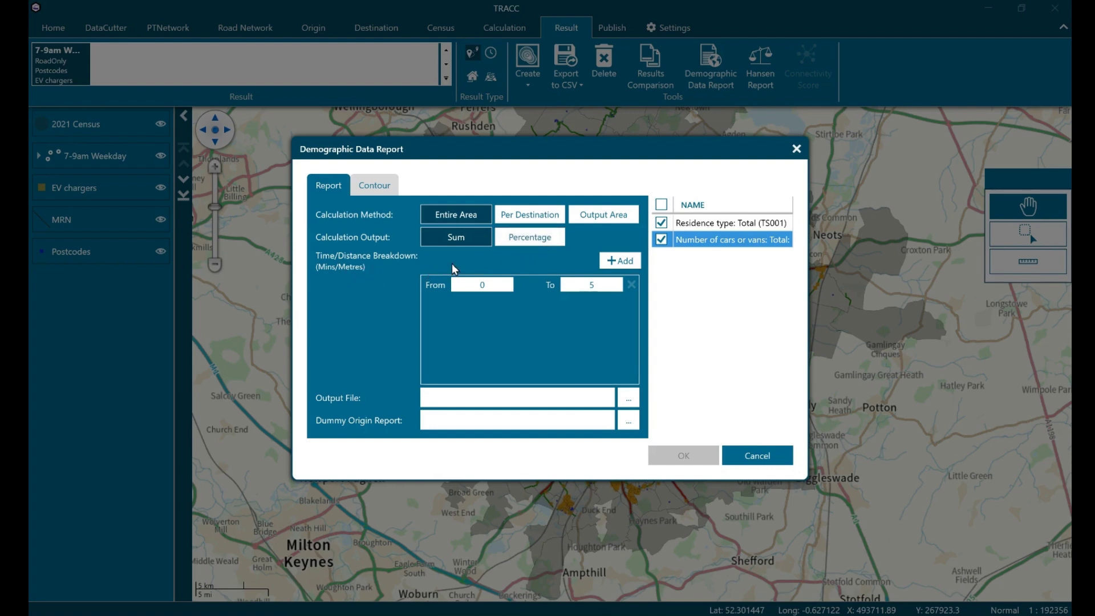
# - Add three more time bands to the report breakdown, covering 0 to 10, 0 to 15 and 0 to 20 minutes
pyautogui.click(612, 261)
pyautogui.click(611, 262)
pyautogui.click(611, 262)
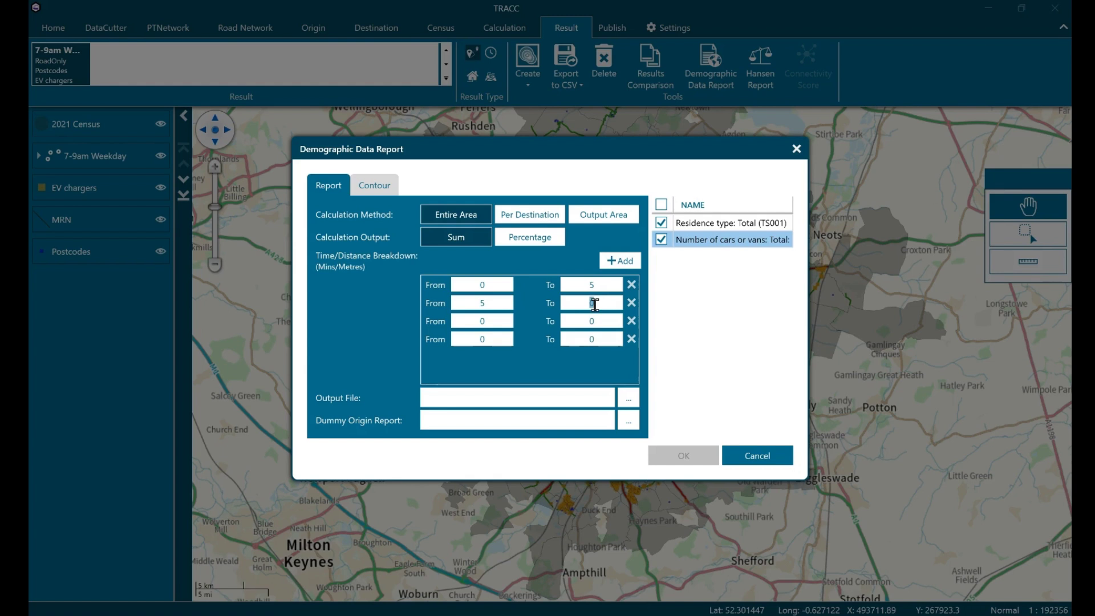
pyautogui.write('20')
pyautogui.doubleClick(501, 311)
pyautogui.write('0')
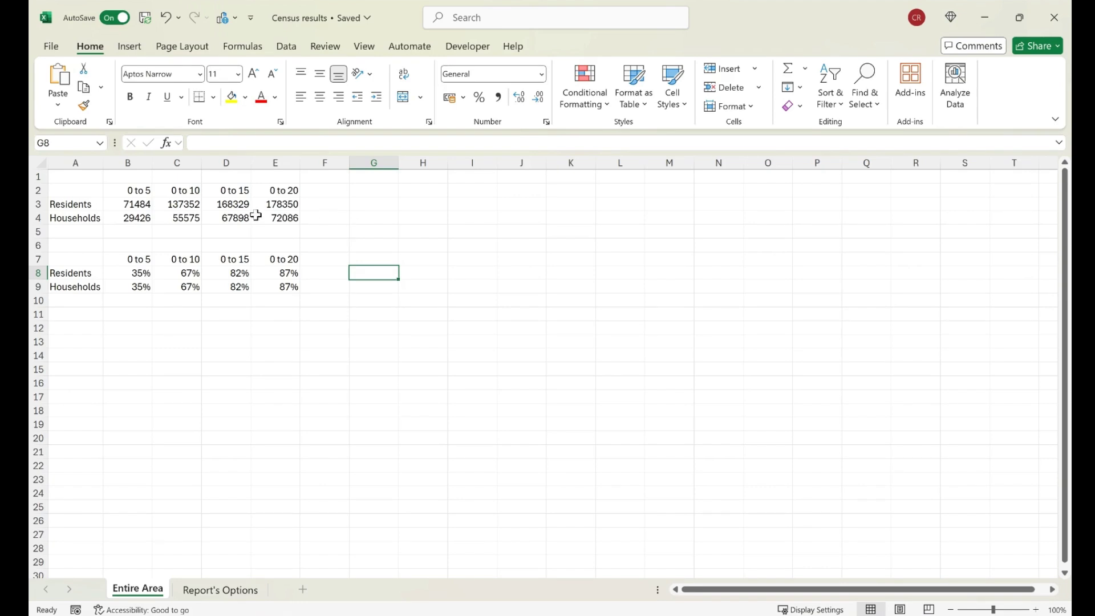
# - Switch to the Census results spreadsheet in Excel and examine the resident and household counts and percentages for each time band
pyautogui.moveTo(137, 205); pyautogui.dragTo(280, 221)
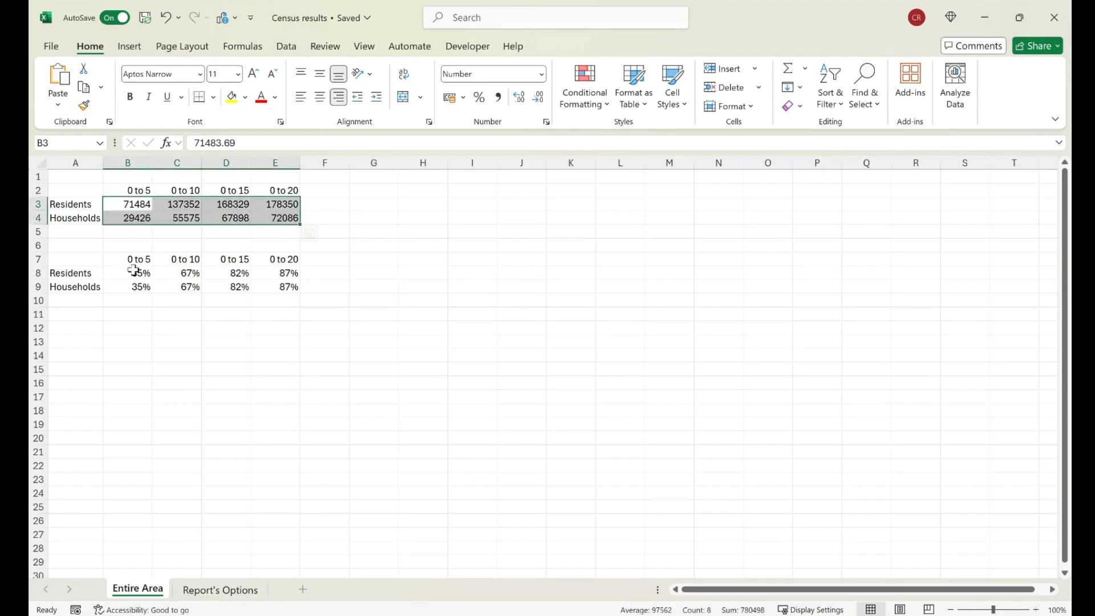
pyautogui.moveTo(139, 274); pyautogui.dragTo(289, 275)
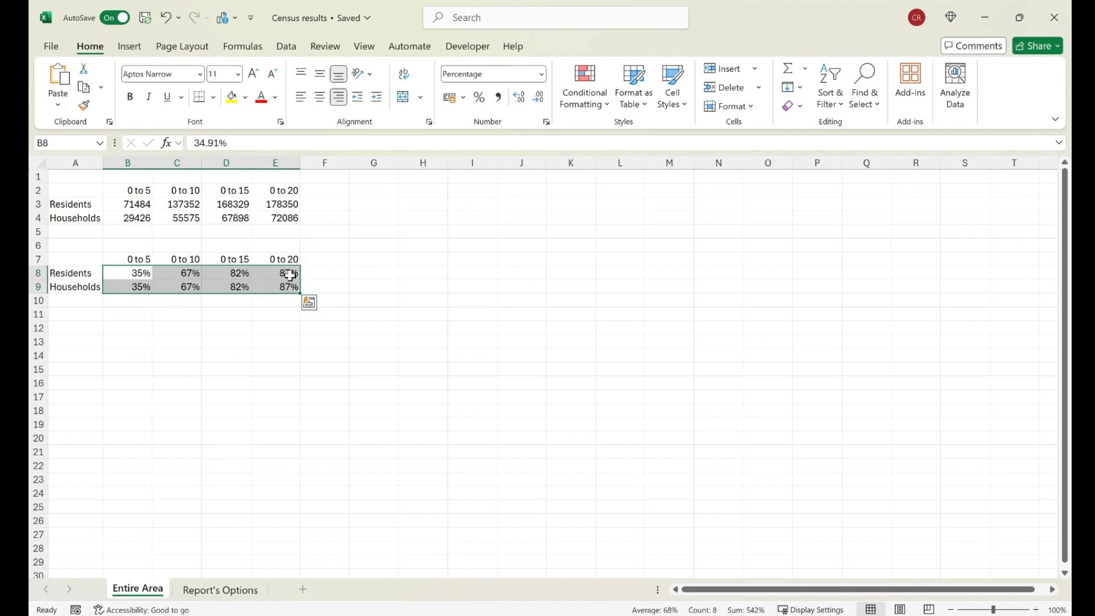
pyautogui.click(382, 236)
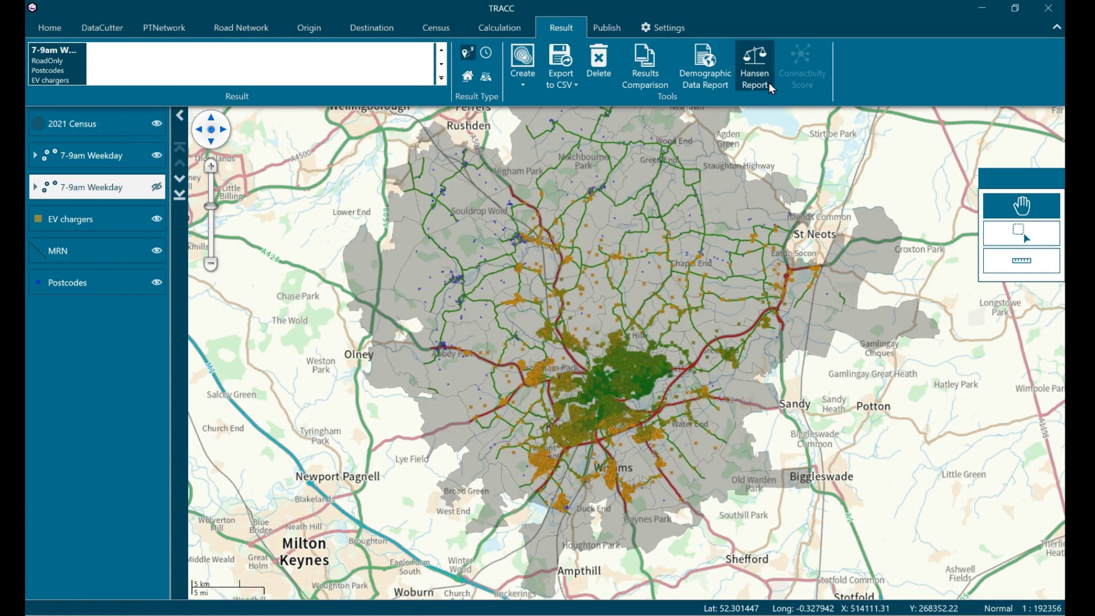
# - Switch back to TRACC and set up a Hansen Report for work travel, calculated by gender for all, saved as a thematic map
pyautogui.click(755, 74)
pyautogui.click(510, 197)
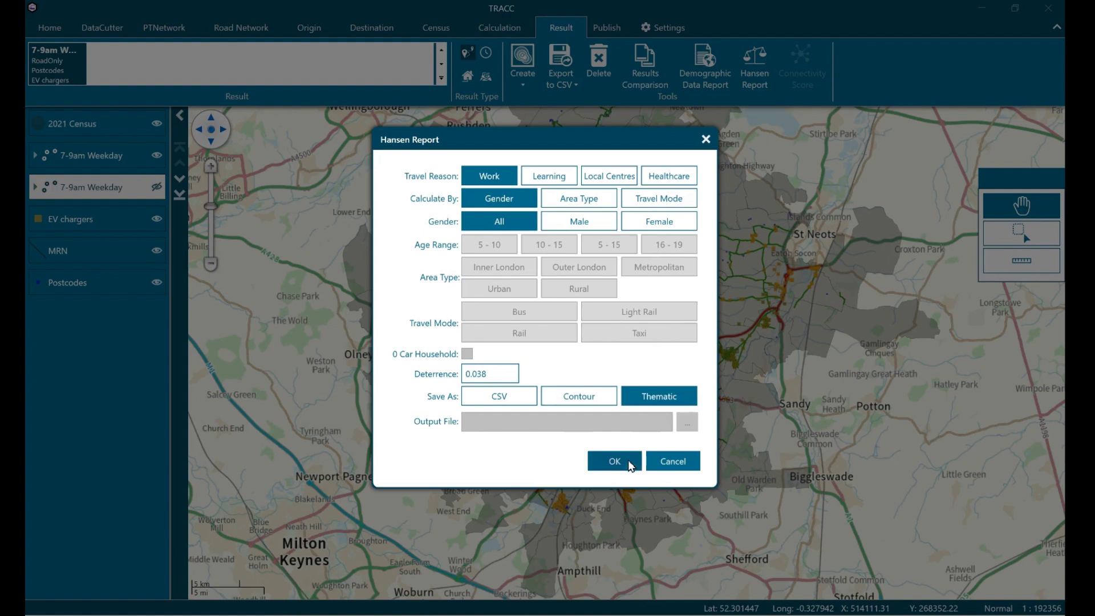
pyautogui.click(657, 406)
# - Colour the five thematic ranges from orange for the lowest to green for the highest and create the Hansen map
pyautogui.click(631, 398)
pyautogui.click(758, 494)
pyautogui.click(630, 314)
pyautogui.click(757, 414)
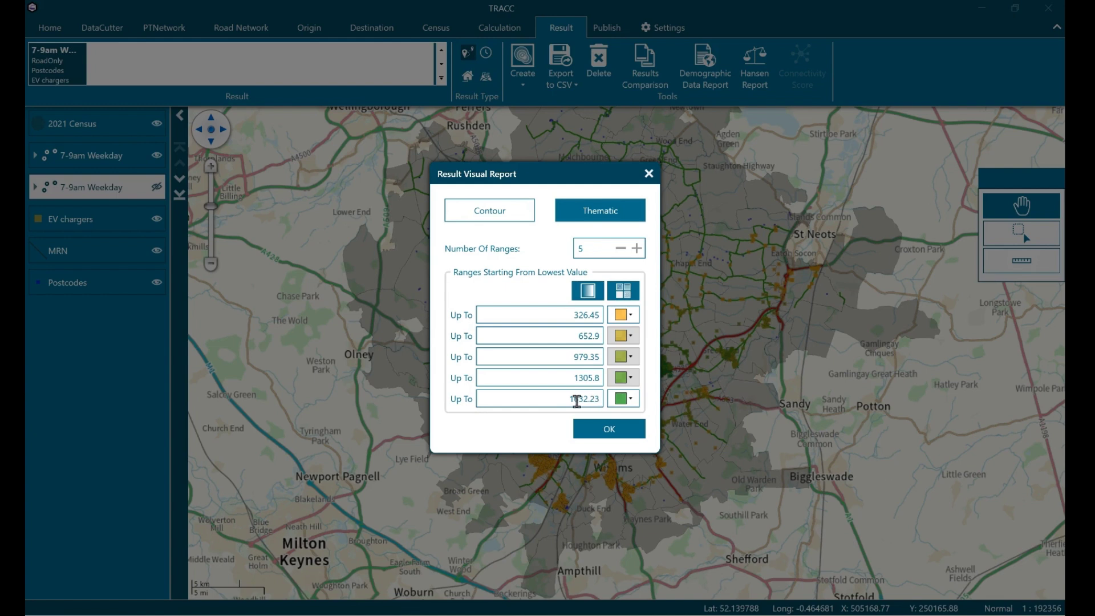
pyautogui.click(609, 430)
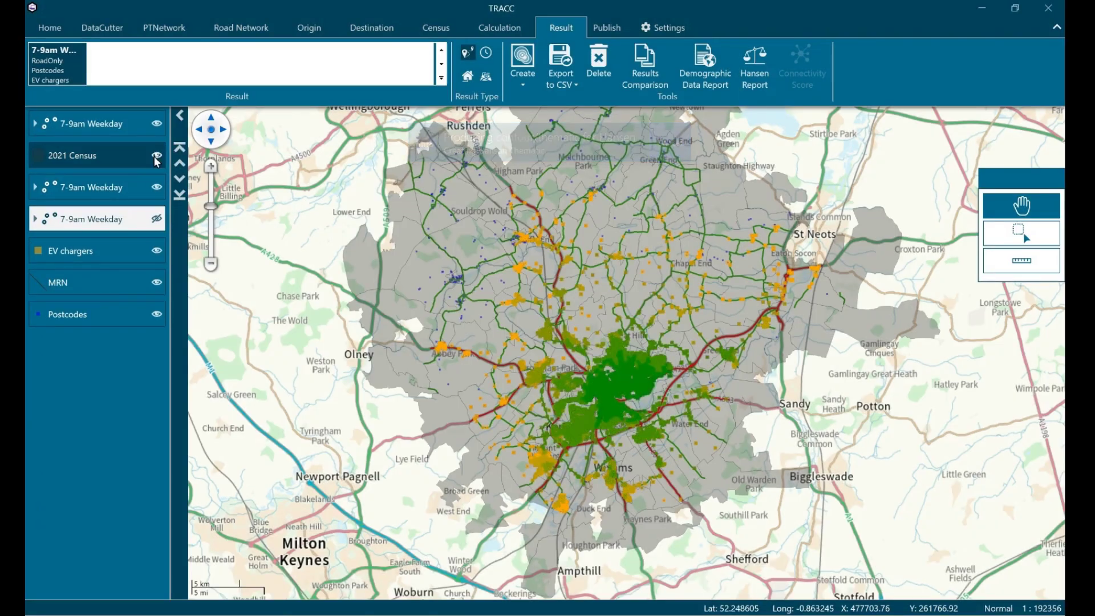
# - Hide the 2021 Census, older 7-9am Weekday, EV chargers, MRN and Postcodes layers, leaving only the new Hansen thematic layer shown
pyautogui.click(156, 283)
pyautogui.click(156, 314)
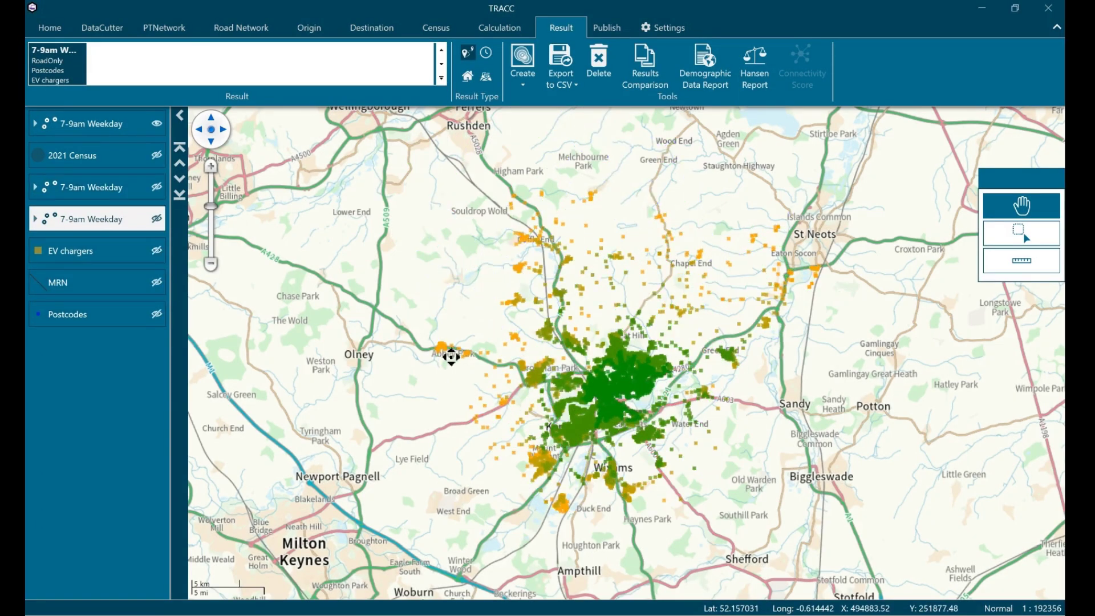